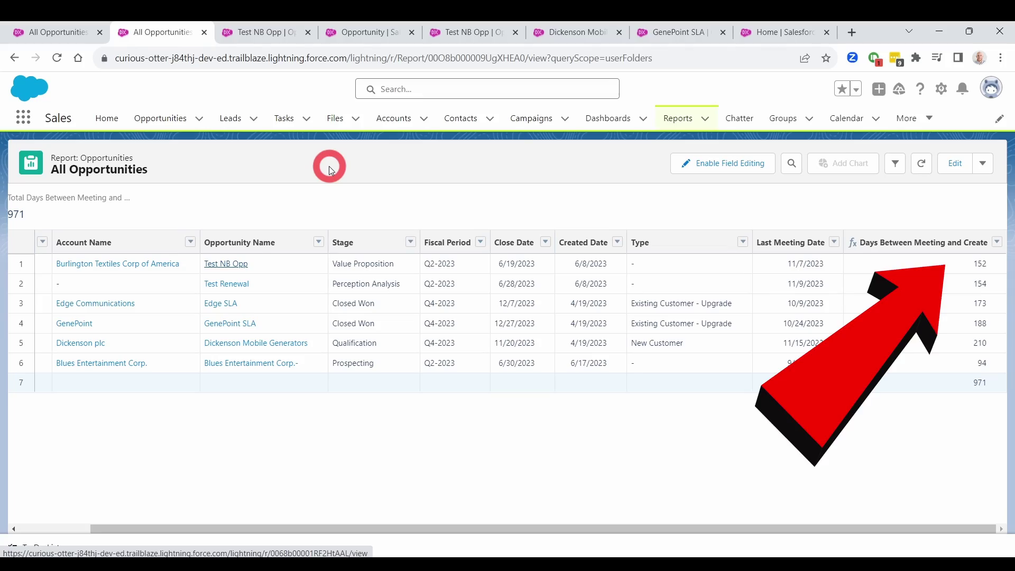
# Step: Open the All Opportunities report in the Report Builder for editing
pyautogui.write('DATEVAL')
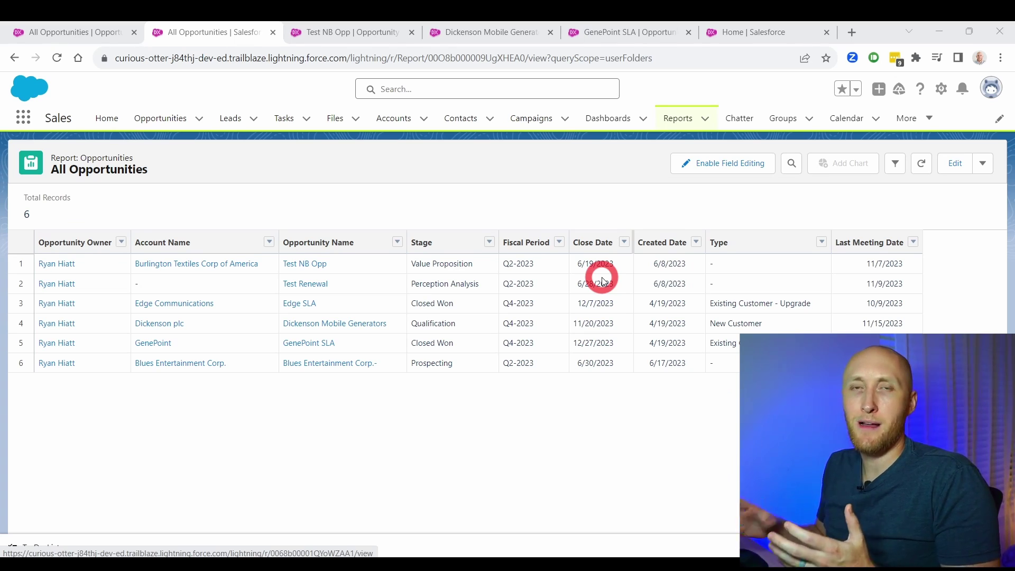
pyautogui.click(943, 171)
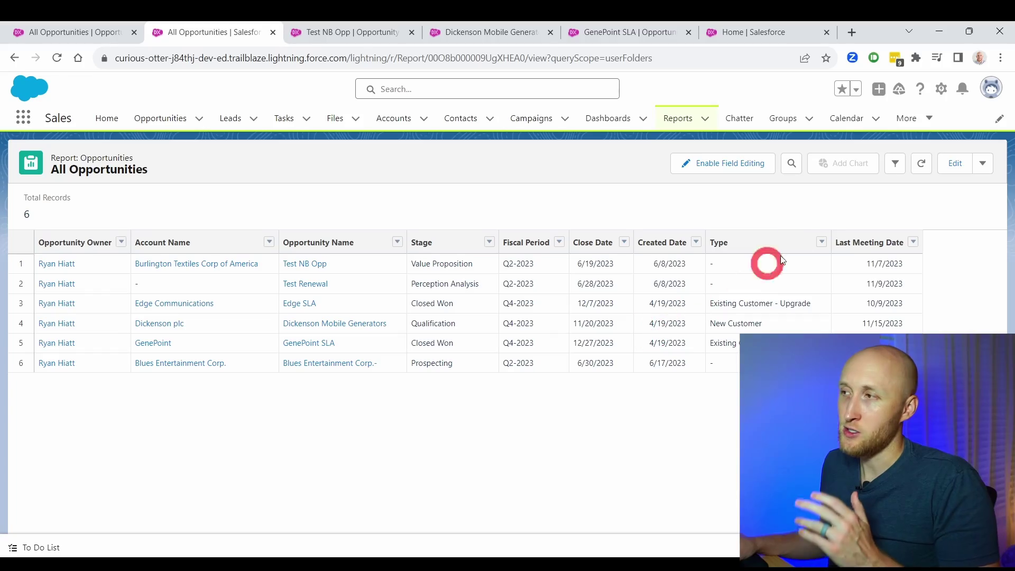
# Step: Add a row-level formula column 'Days Between Meeting and Create' with Number output and 0 decimal points
pyautogui.click(949, 170)
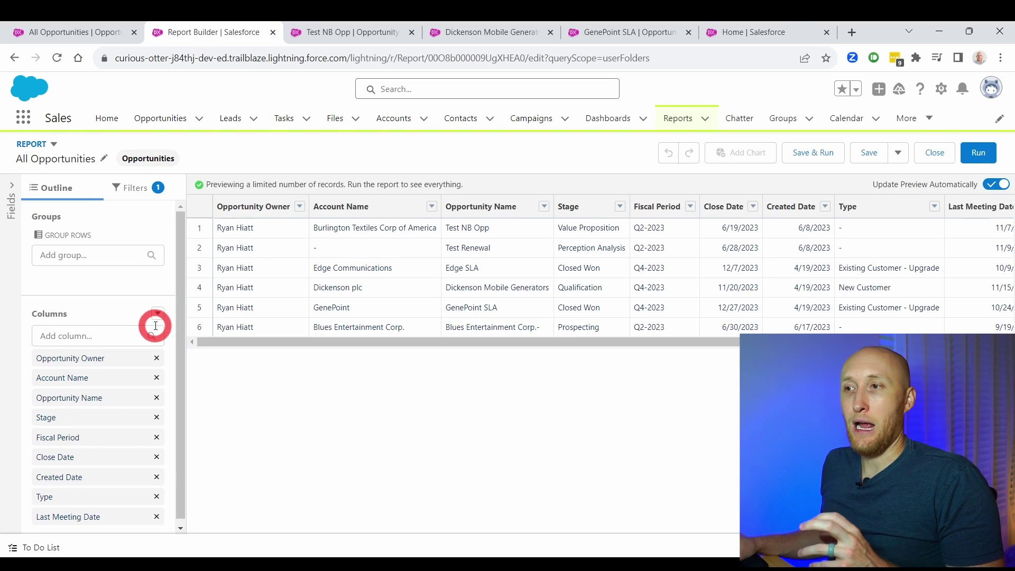
pyautogui.click(157, 315)
pyautogui.click(127, 382)
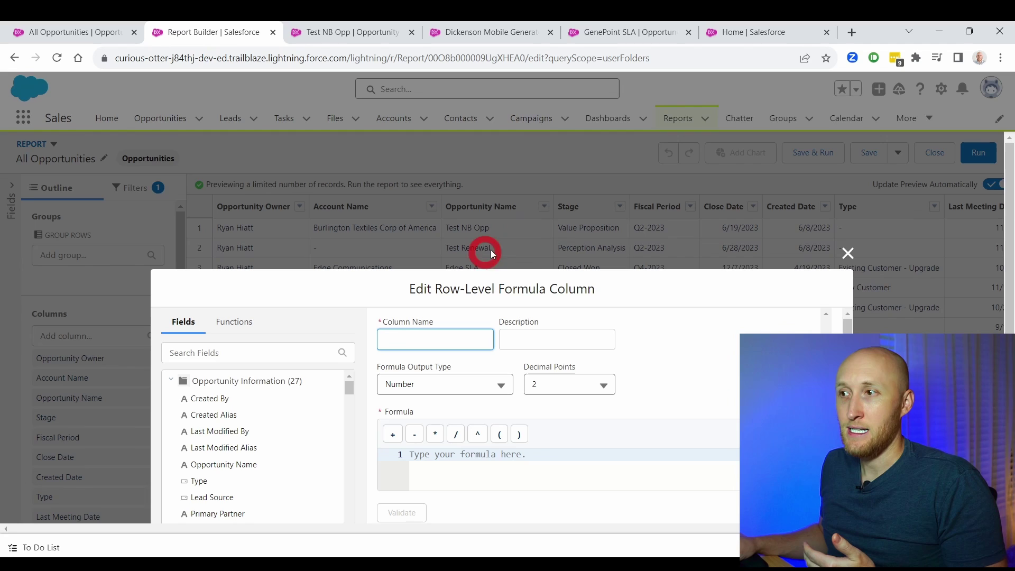
pyautogui.click(510, 281)
pyautogui.scroll(-2, 519, 239)
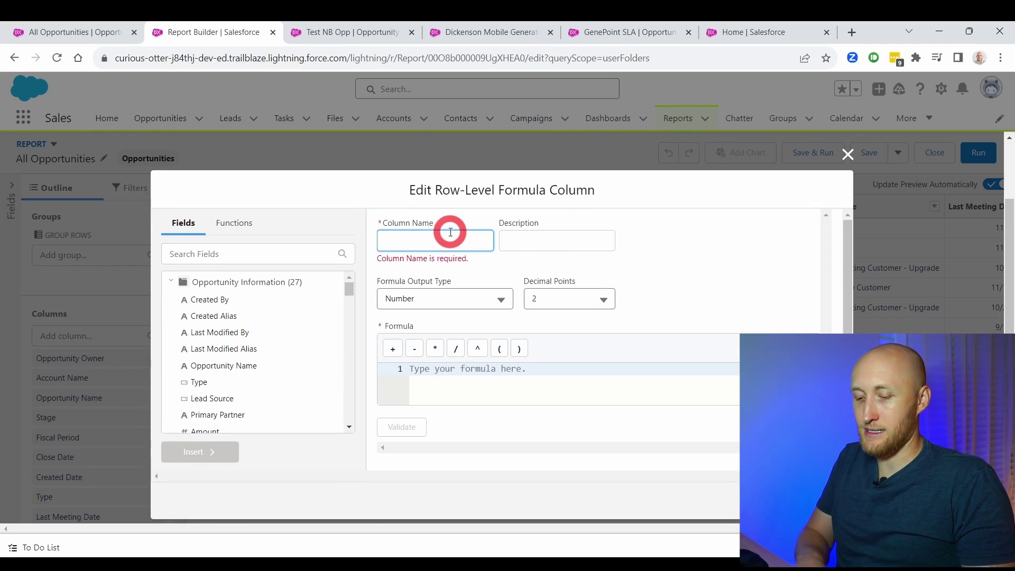
pyautogui.write('Dat')
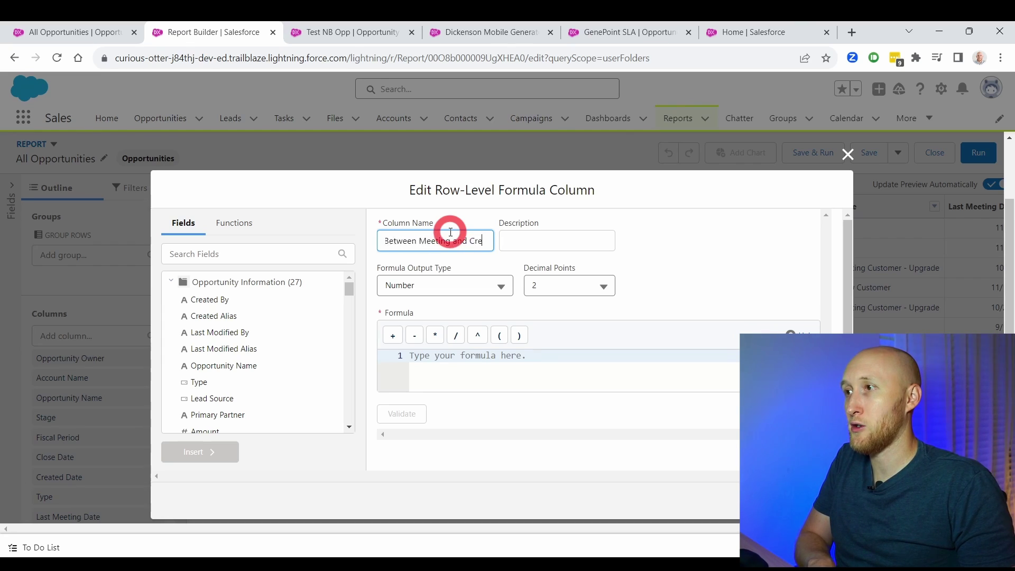
pyautogui.press('Tab')
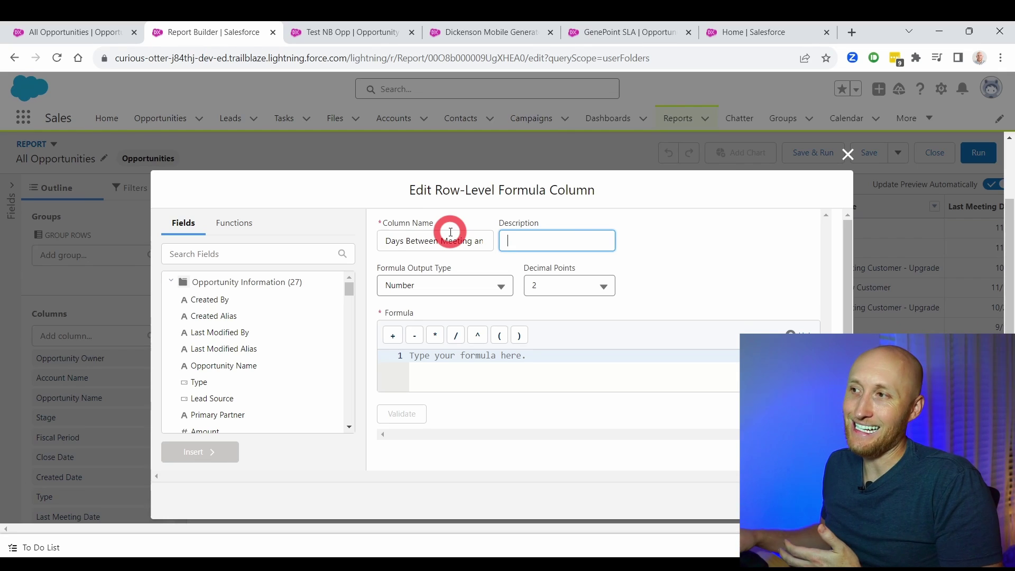
pyautogui.click(555, 285)
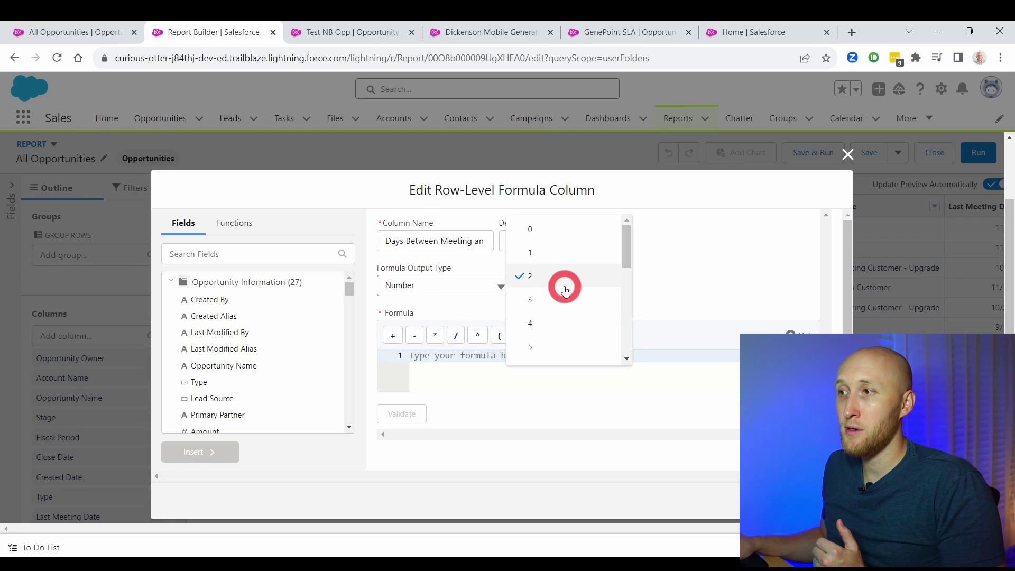
pyautogui.click(555, 234)
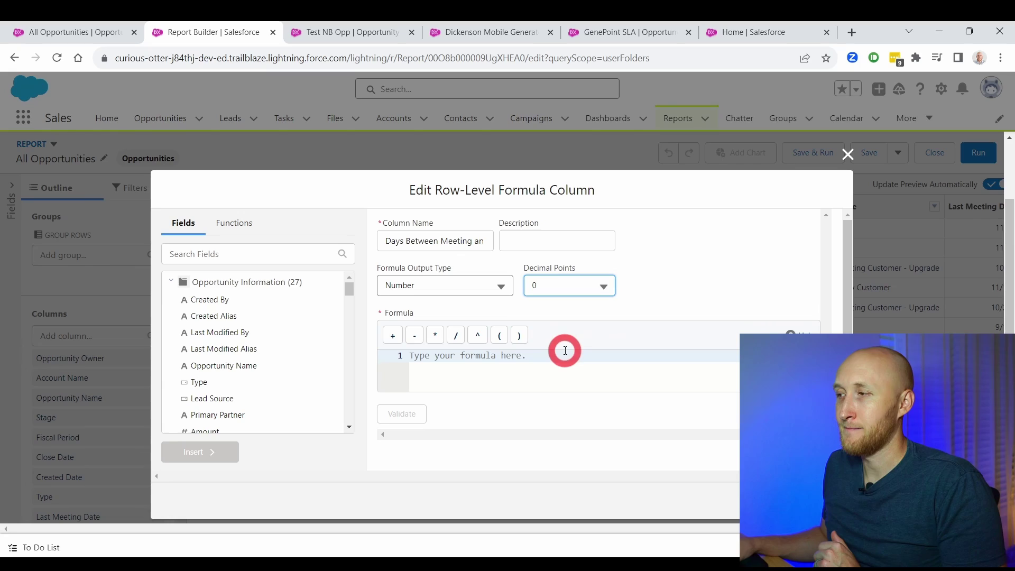
# Step: Insert the Last Meeting Date field into the column formula
pyautogui.click(530, 362)
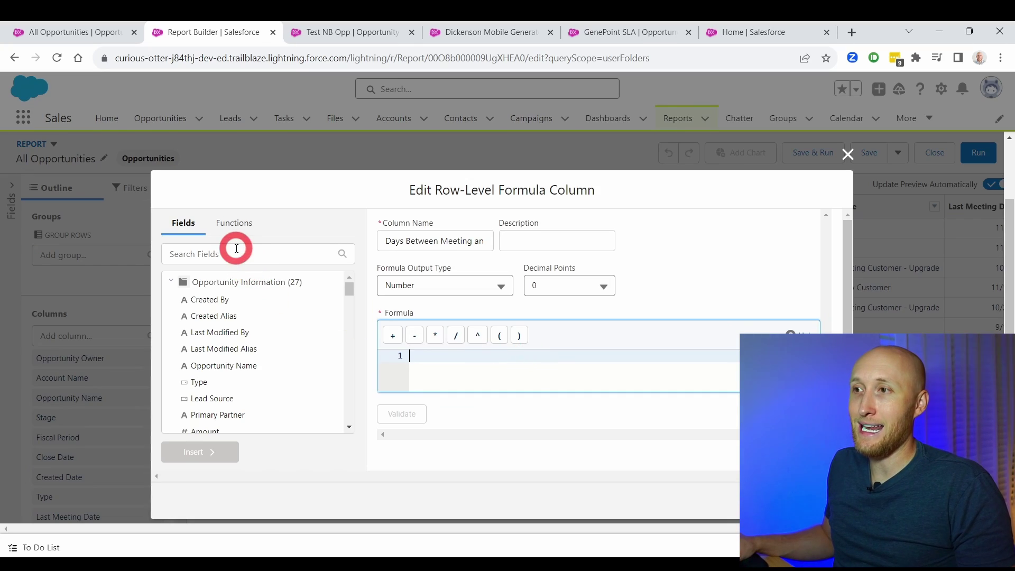
pyautogui.click(235, 251)
pyautogui.write('last meet')
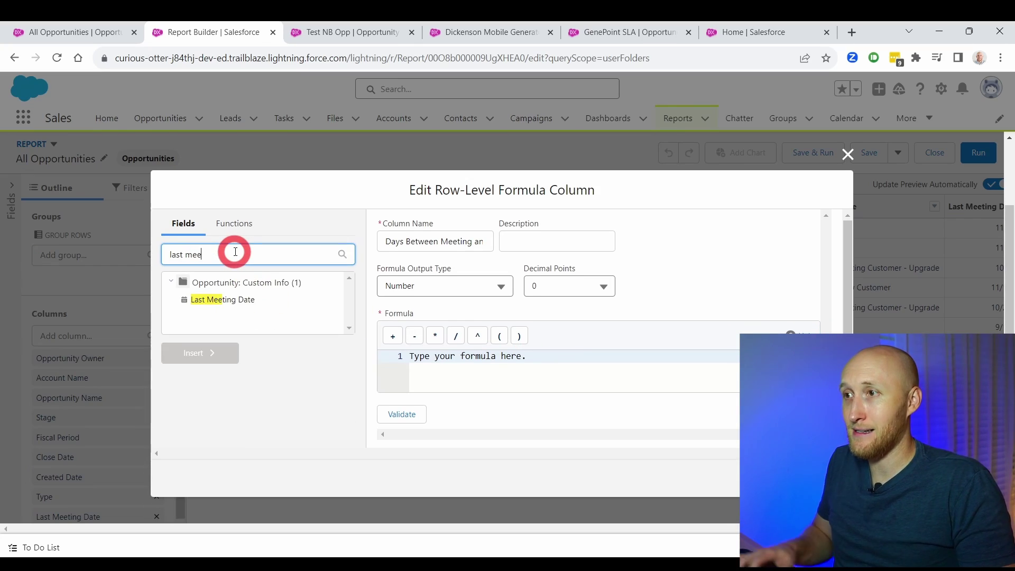
pyautogui.click(235, 300)
pyautogui.click(200, 352)
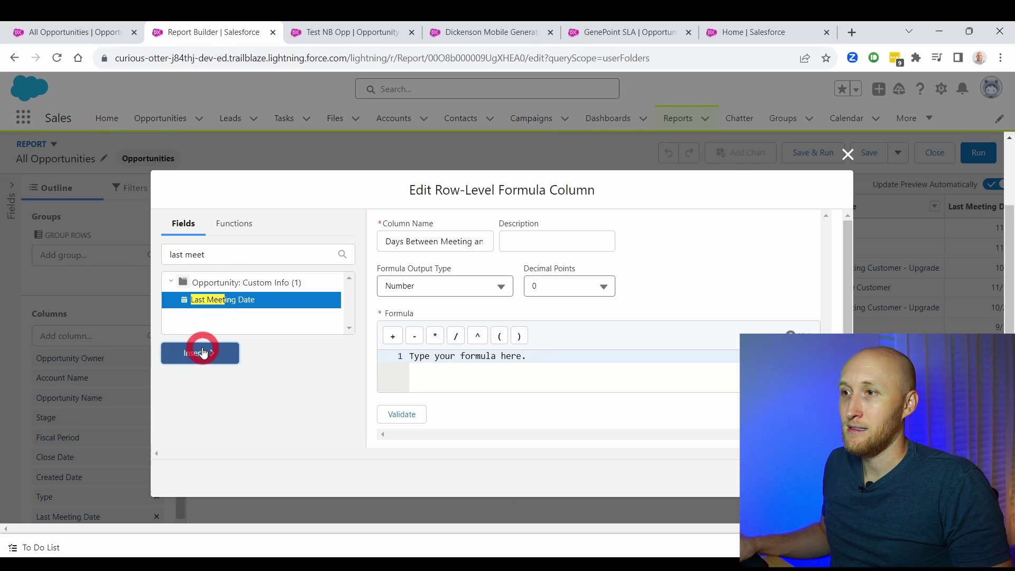
pyautogui.click(584, 371)
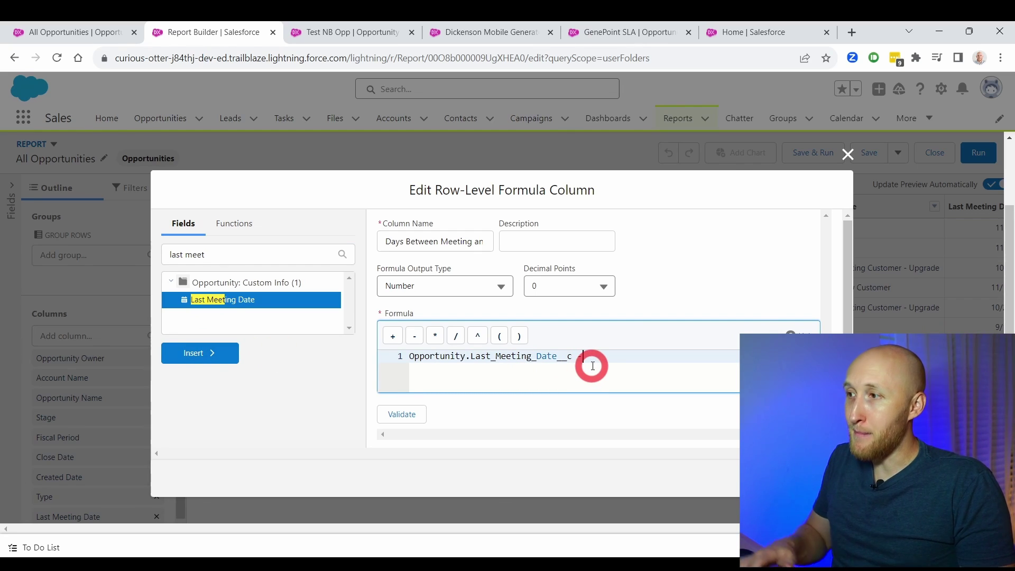
# Step: Subtract Created Date wrapped in DATEVALUE() and validate the formula
pyautogui.tripleClick(249, 254)
pyautogui.write('create')
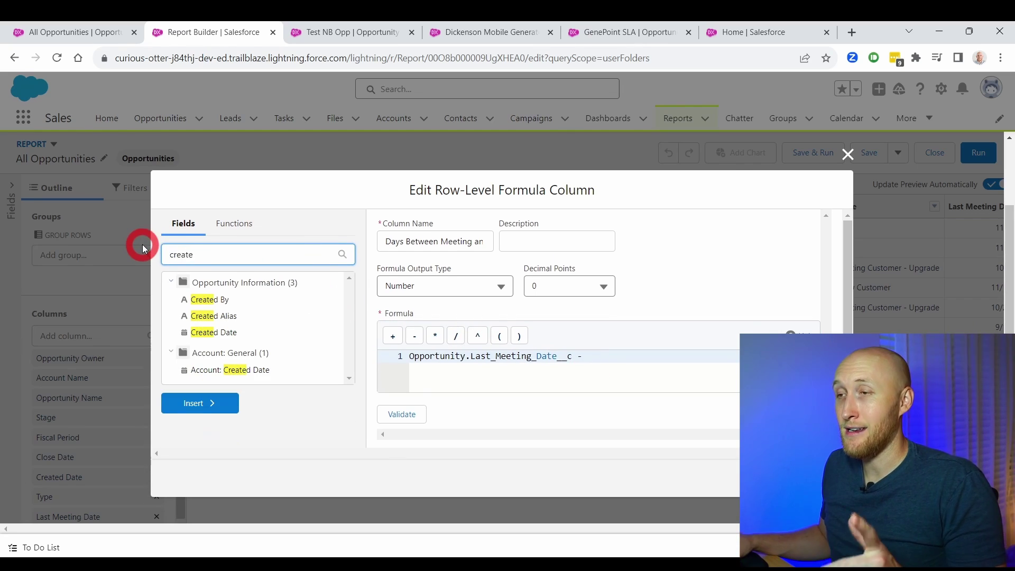
pyautogui.click(225, 332)
pyautogui.click(203, 404)
pyautogui.click(423, 374)
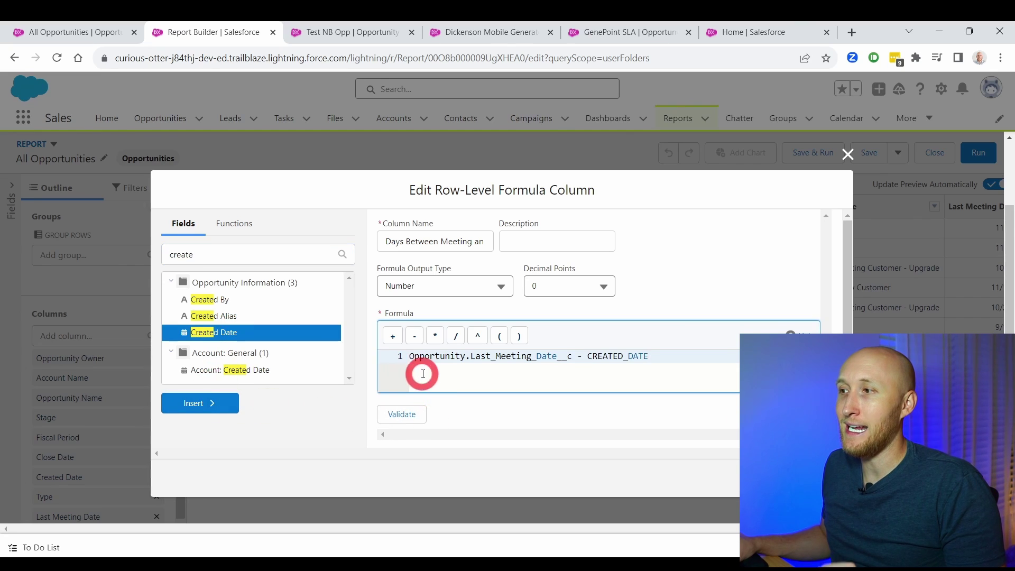
pyautogui.click(426, 412)
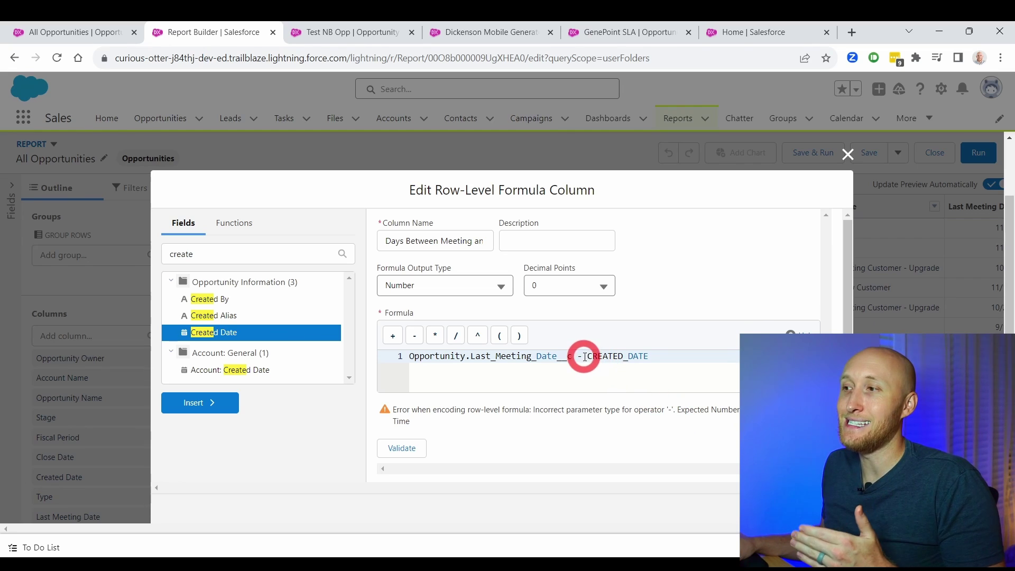
pyautogui.moveTo(588, 355); pyautogui.dragTo(667, 351)
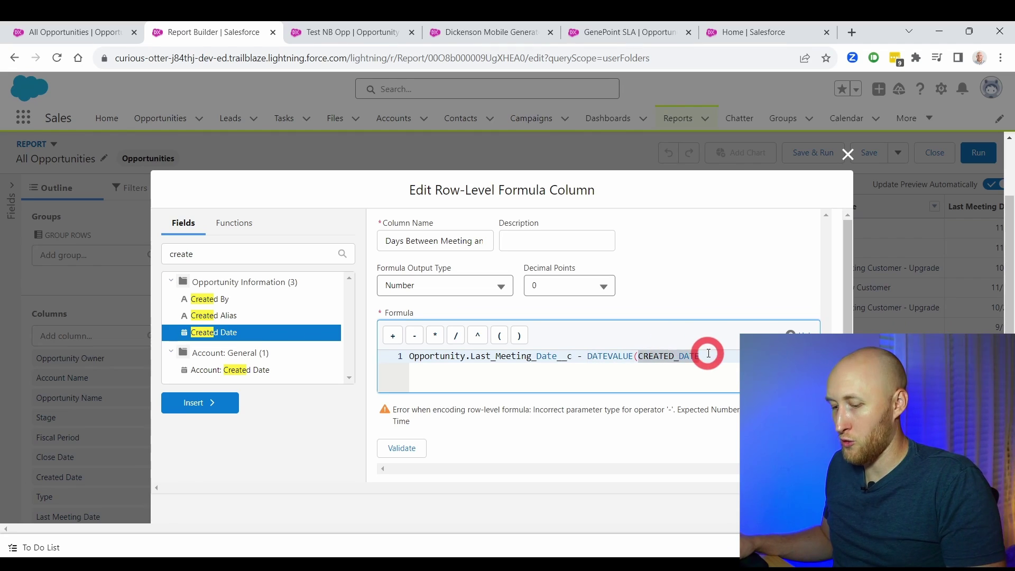
pyautogui.click(404, 447)
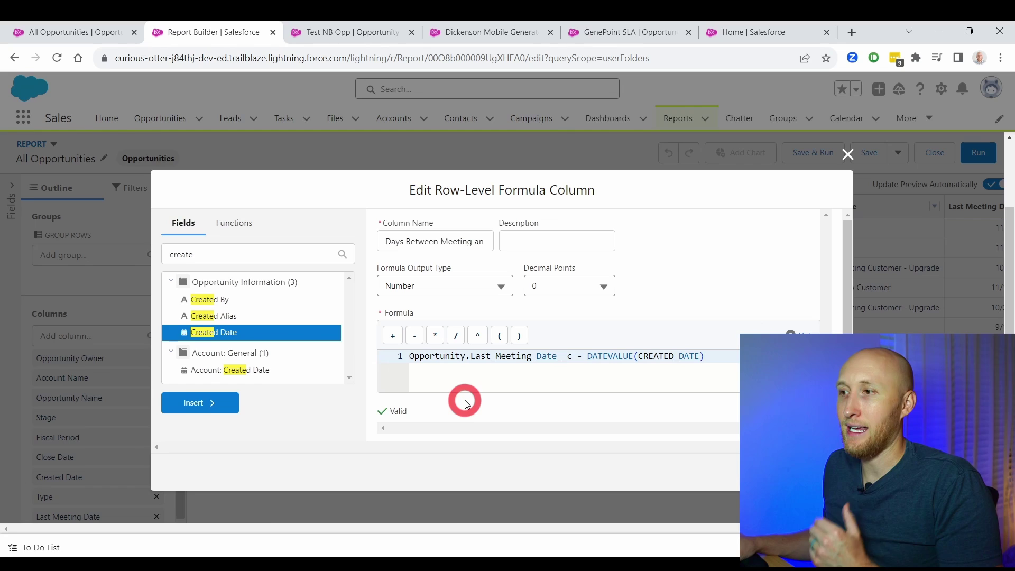
pyautogui.scroll(-1, 417, 404)
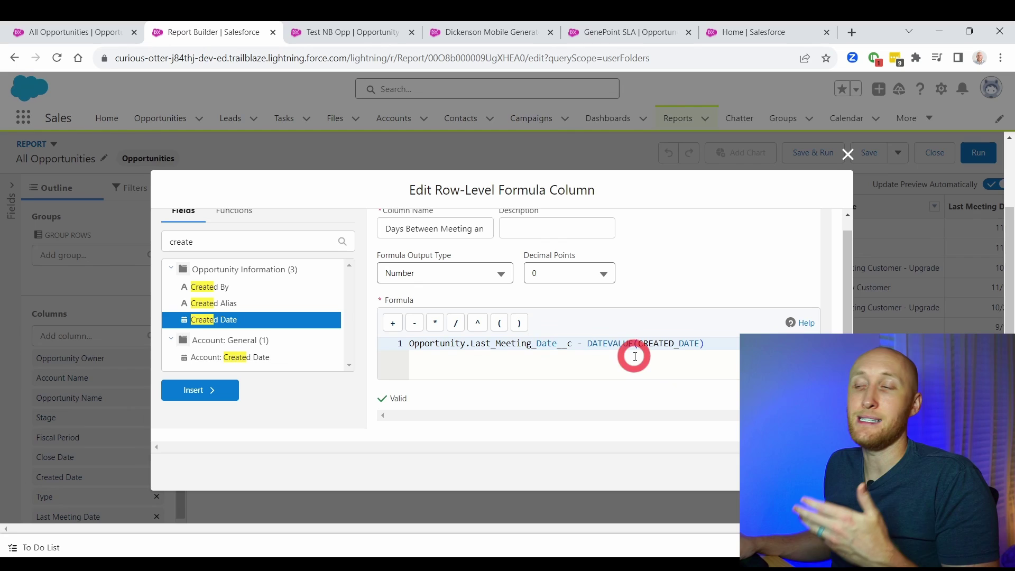
# Step: Apply the new column, check its day counts totalling 971, and save and run the report
pyautogui.click(809, 471)
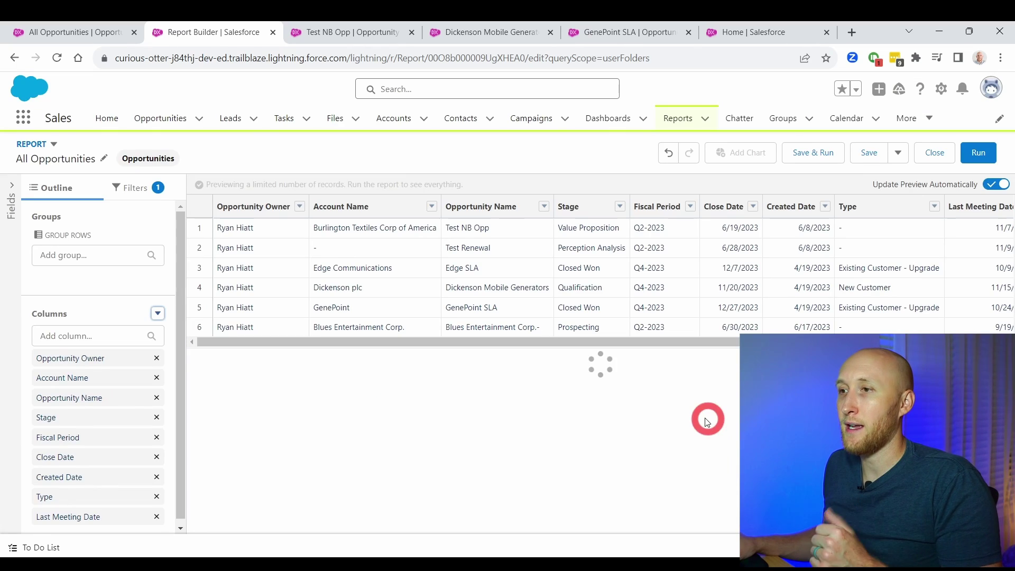
pyautogui.moveTo(632, 369); pyautogui.dragTo(851, 308)
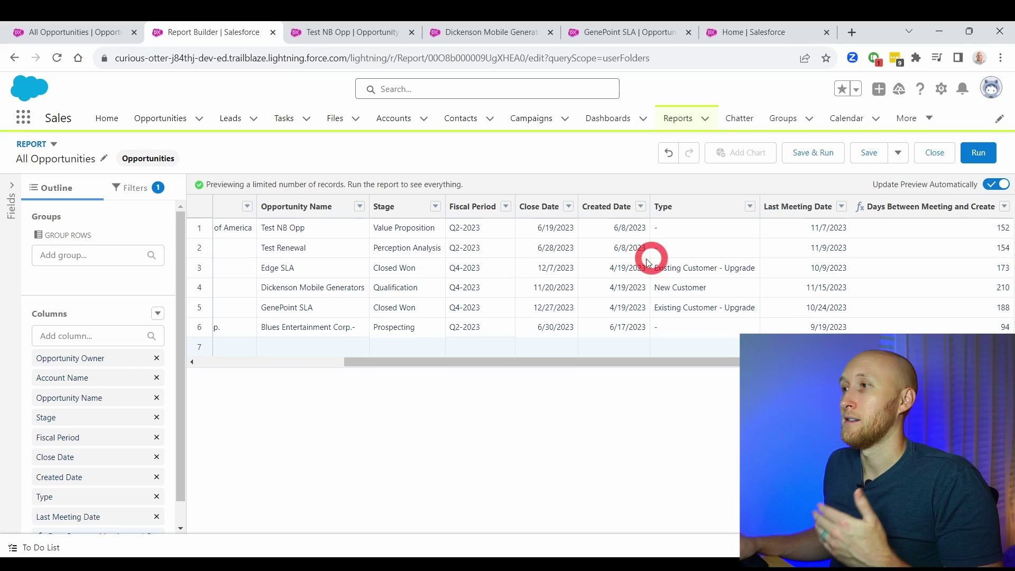
pyautogui.click(802, 152)
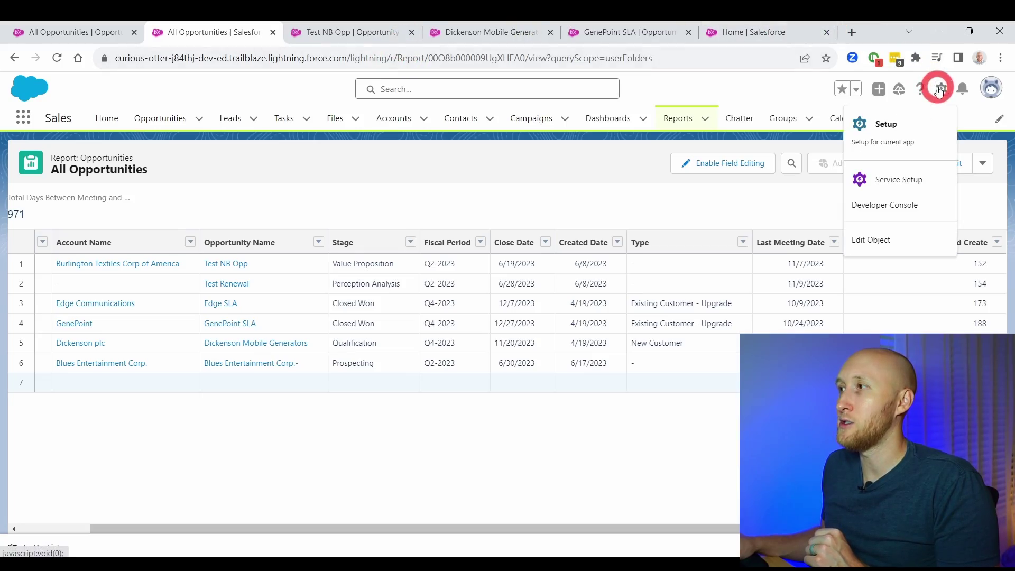
# Step: In Setup's Object Manager, go to the Opportunity object's Fields & Relationships
pyautogui.click(899, 122)
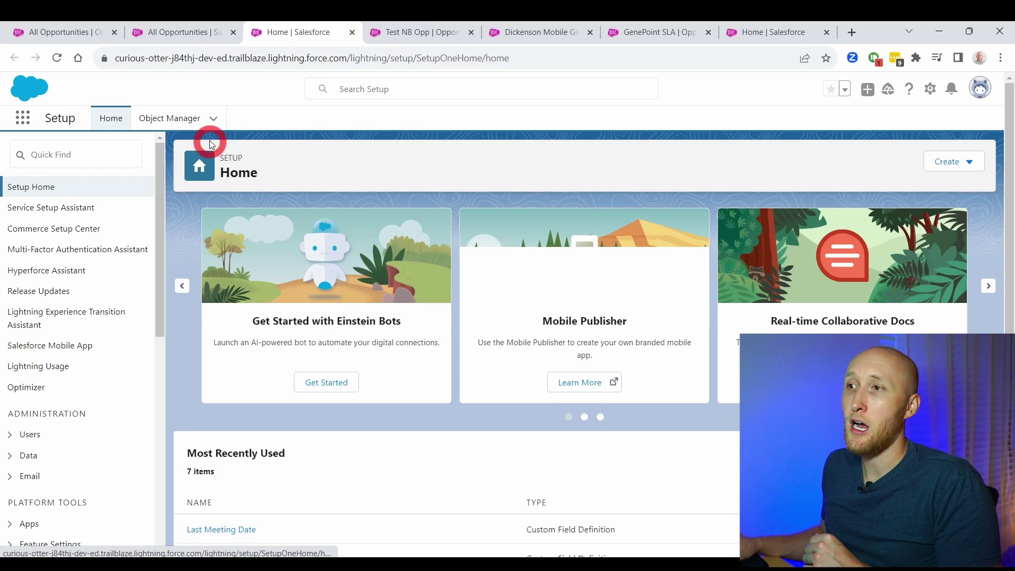
pyautogui.click(180, 120)
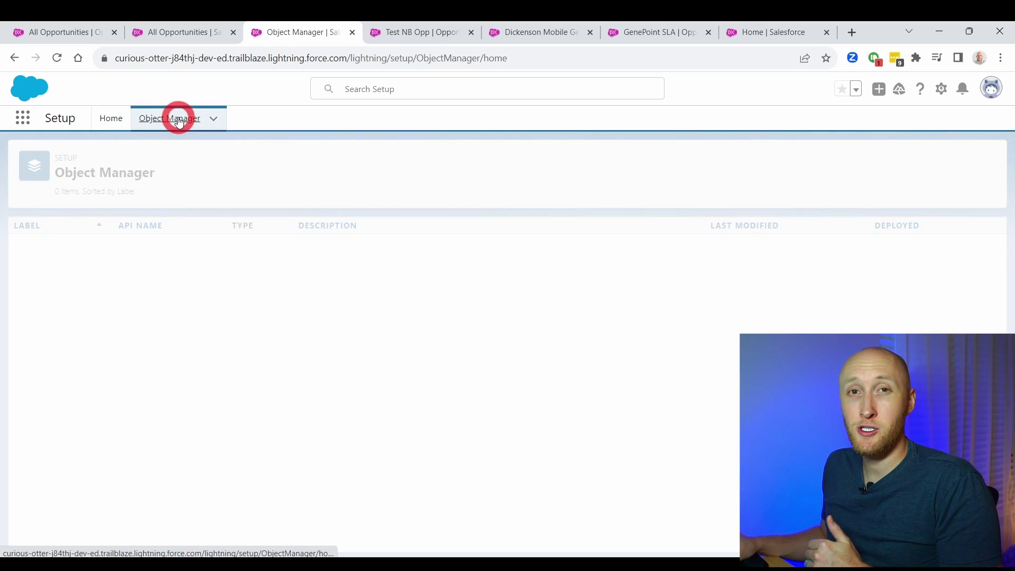
pyautogui.click(737, 163)
pyautogui.write('oppor')
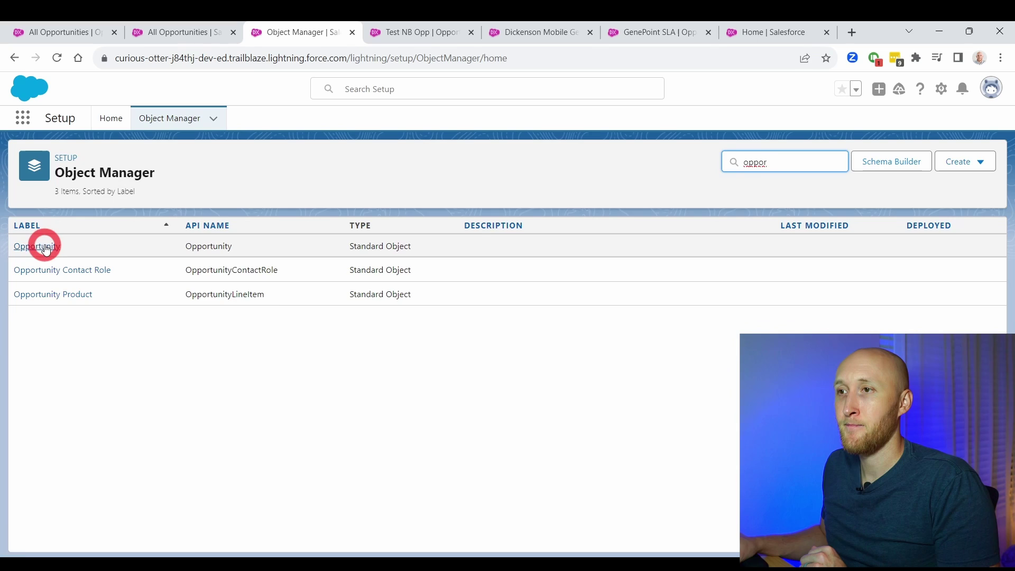
pyautogui.click(43, 245)
pyautogui.click(68, 251)
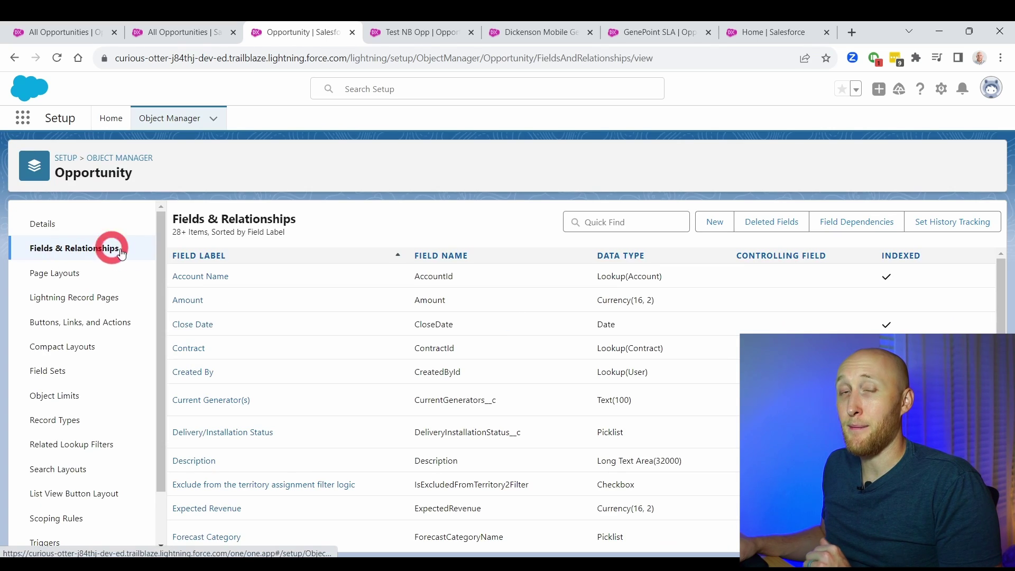
# Step: Start a new custom field with Formula as the data type
pyautogui.click(708, 224)
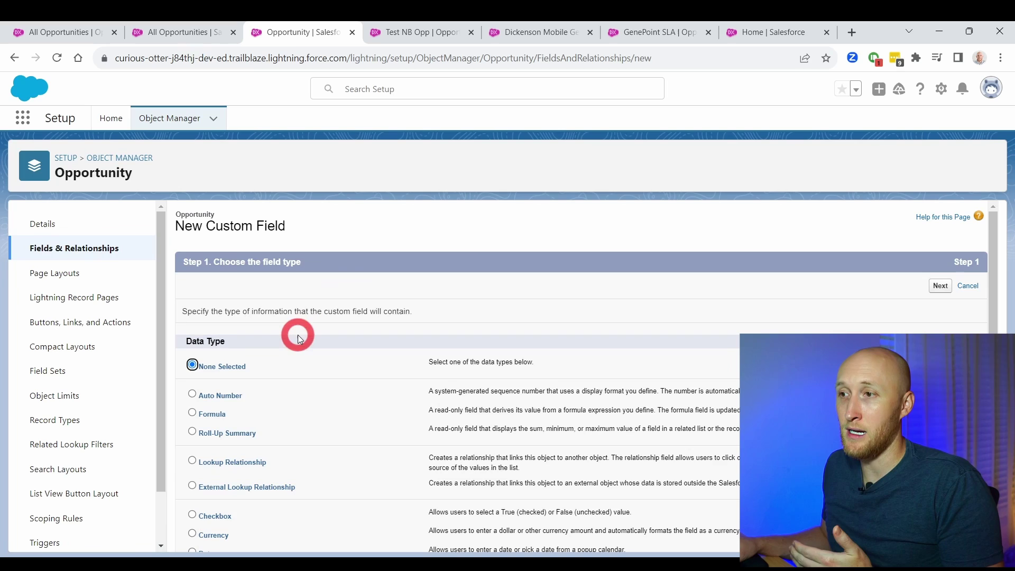
pyautogui.scroll(-3, 295, 341)
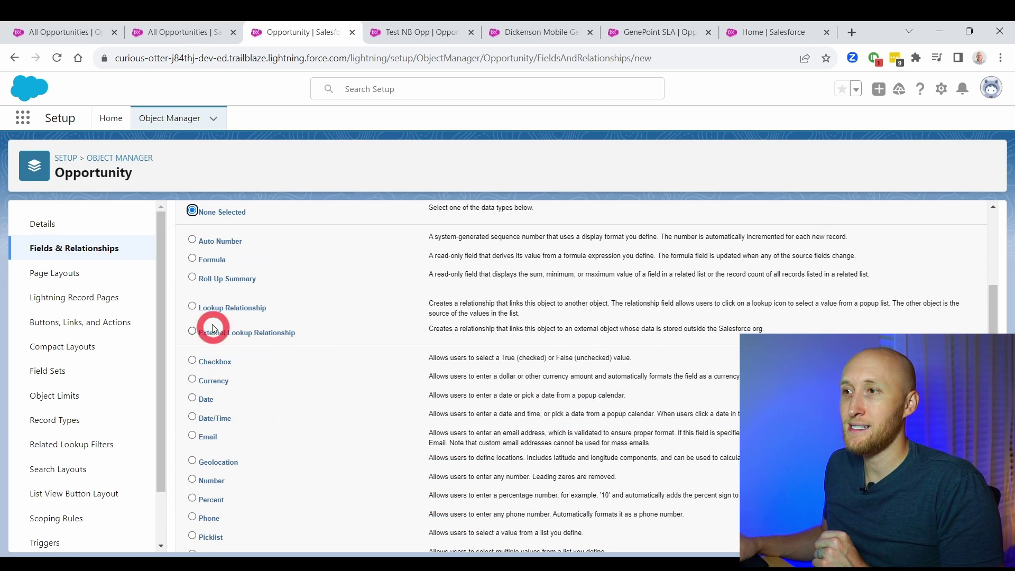
pyautogui.click(193, 259)
pyautogui.scroll(5, 526, 254)
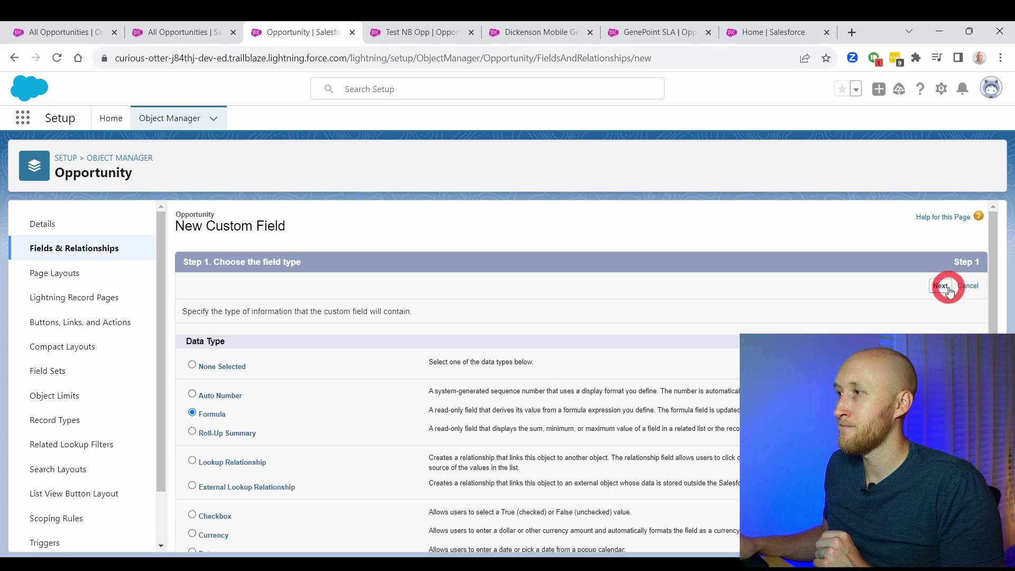
# Step: Label the field 'Days Between Meeting and Create', returning Number with 0 decimal places
pyautogui.click(941, 285)
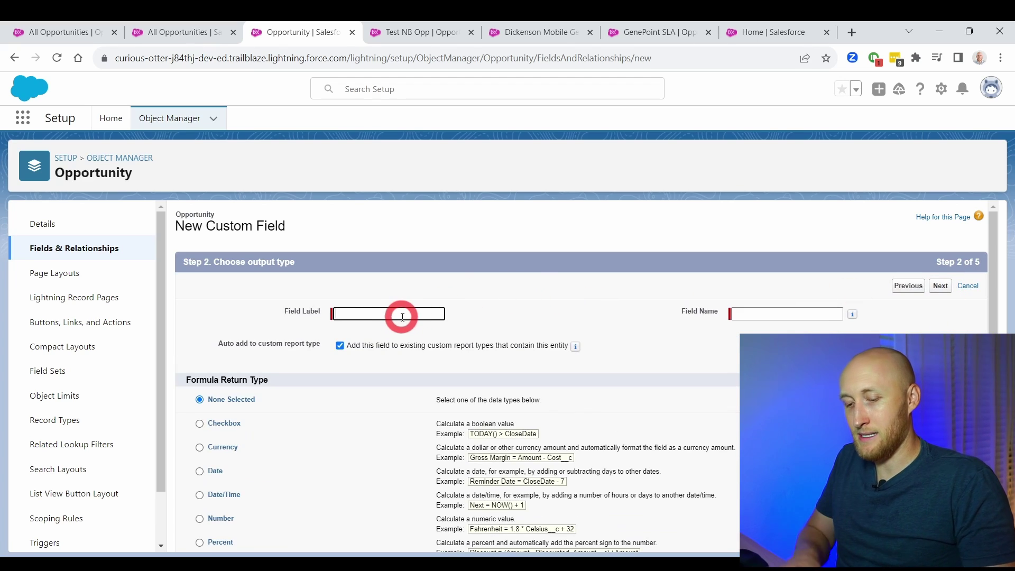
pyautogui.write('Days Between M')
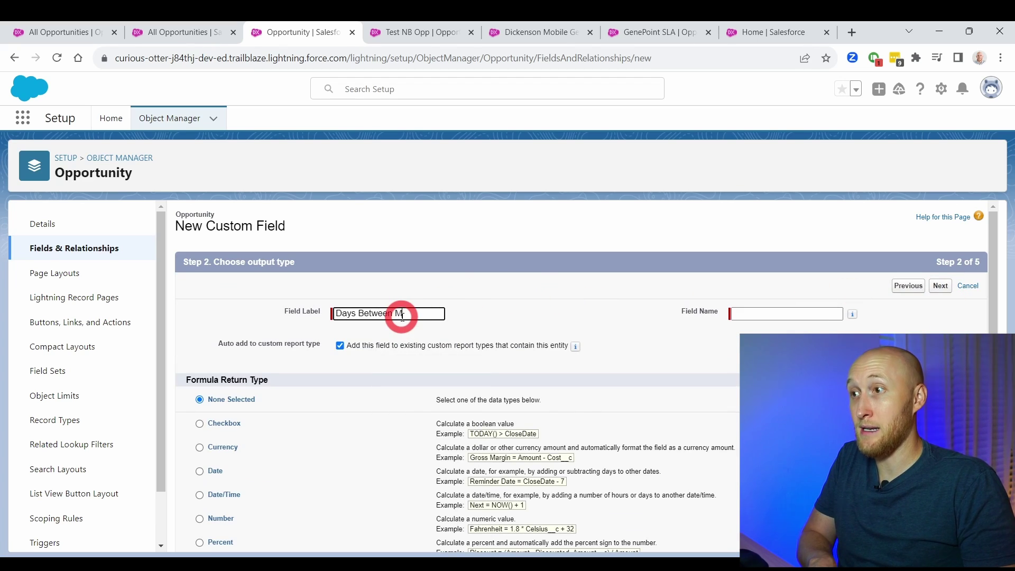
pyautogui.write('eeting and Crea')
pyautogui.press('Tab')
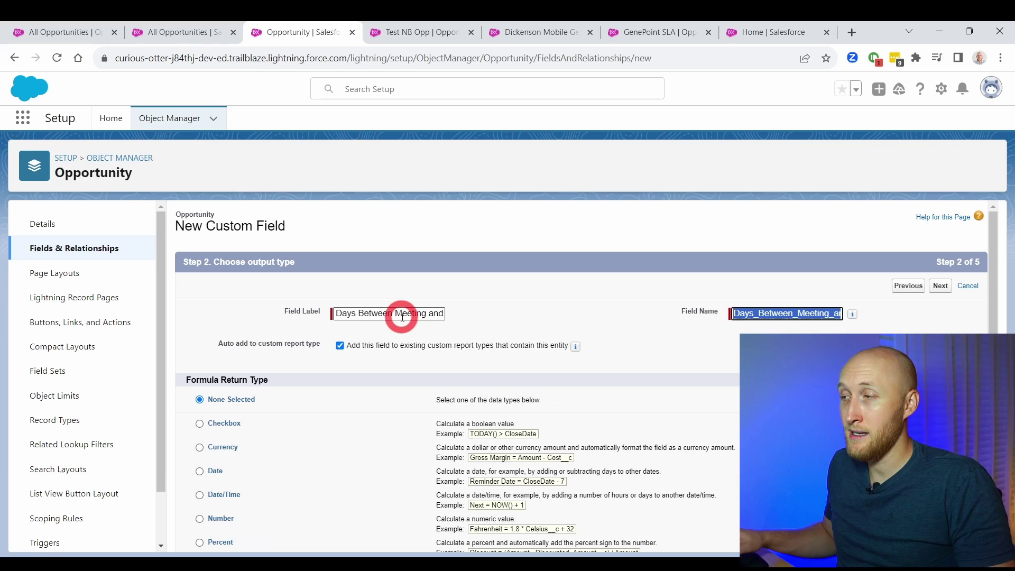
pyautogui.scroll(-2, 391, 312)
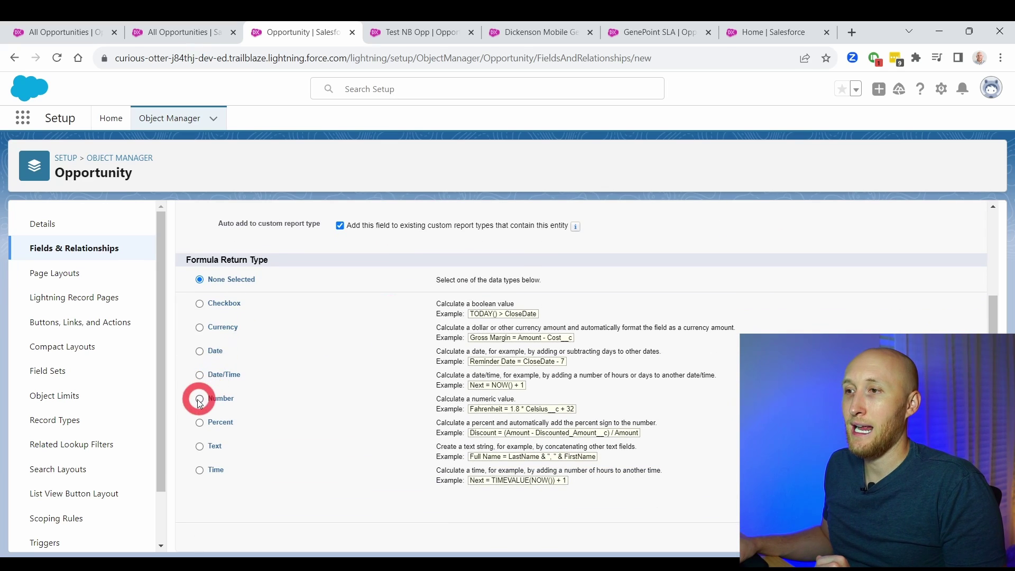
pyautogui.click(506, 503)
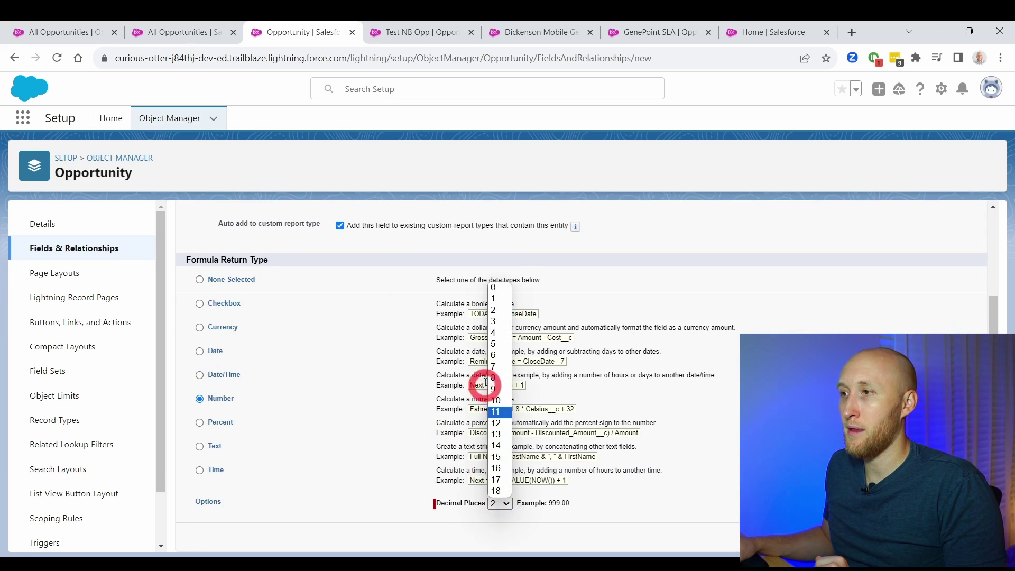
pyautogui.click(496, 282)
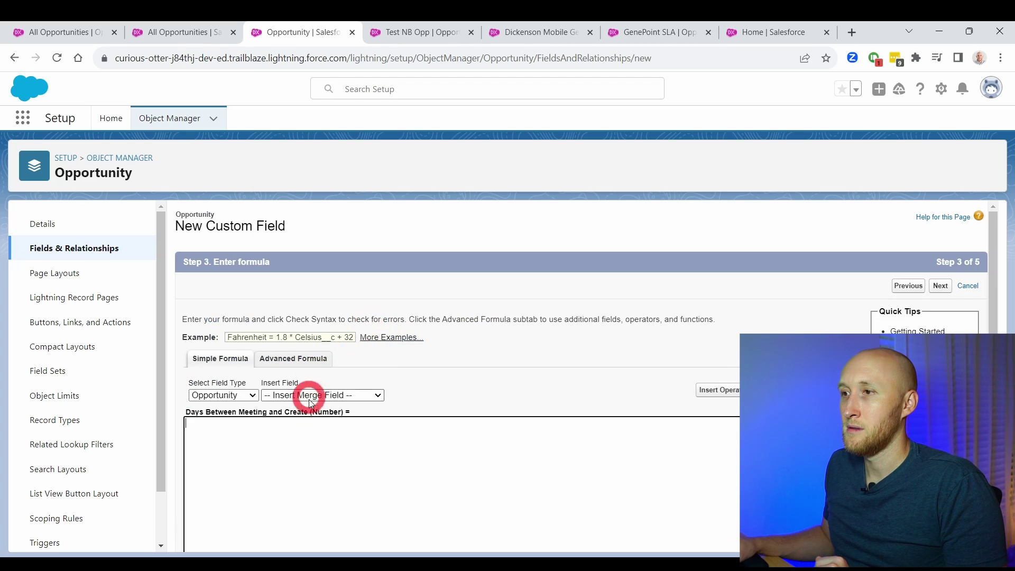
pyautogui.scroll(-3, 335, 399)
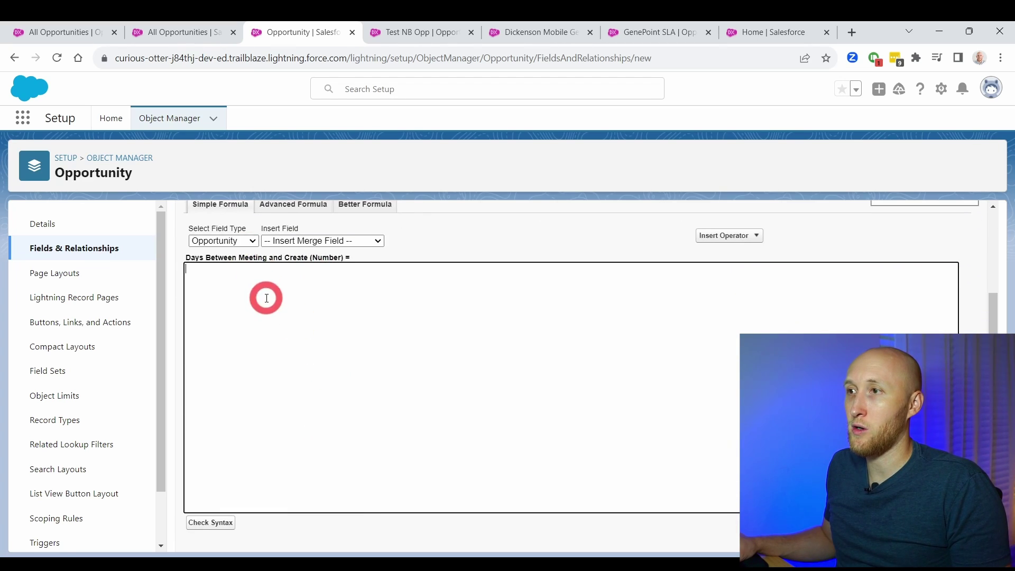
# Step: In the Advanced Formula editor, insert Last_Meeting_Date__c followed by a minus sign
pyautogui.scroll(3, 267, 298)
pyautogui.click(292, 360)
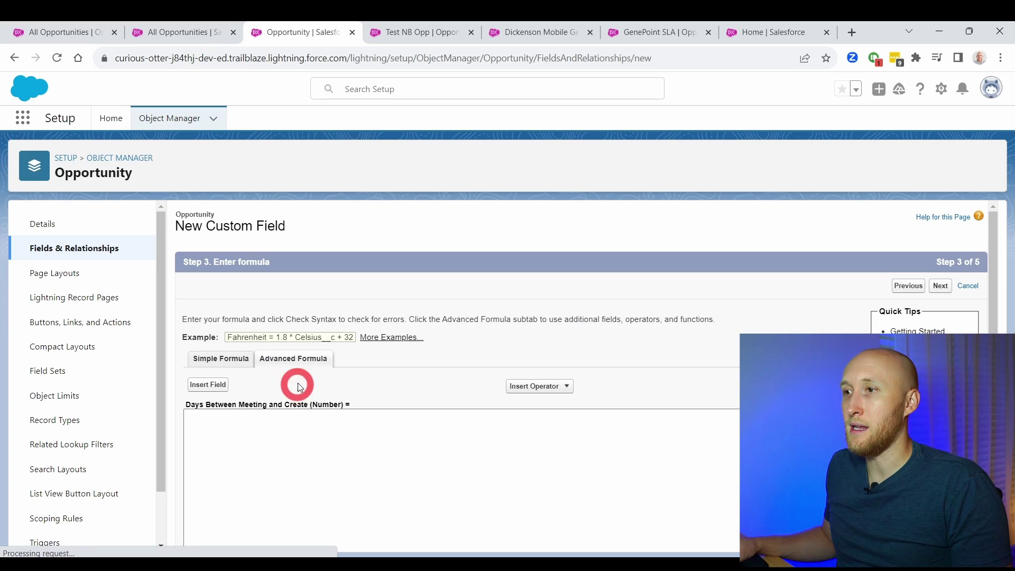
pyautogui.click(218, 394)
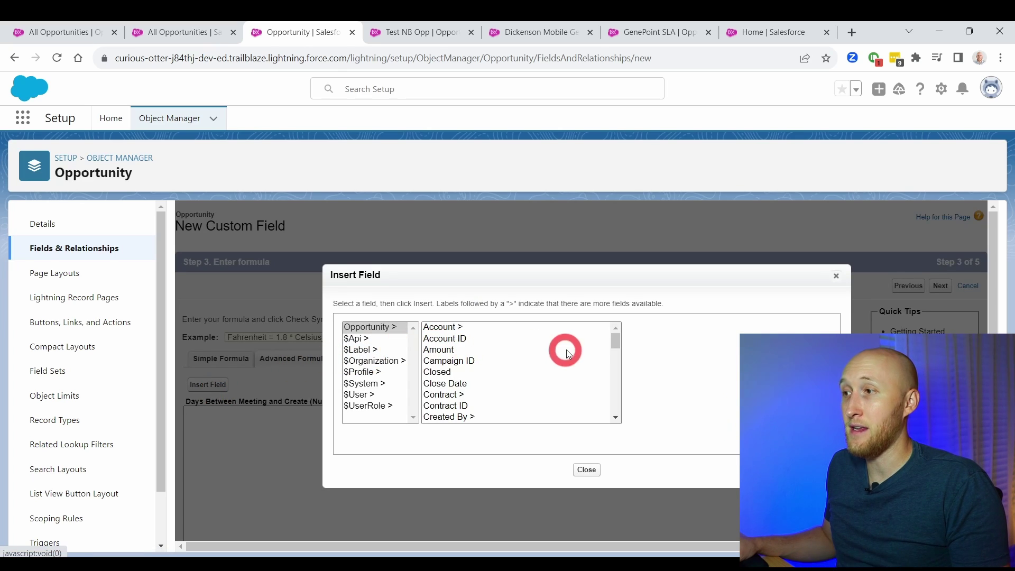
pyautogui.moveTo(614, 344); pyautogui.dragTo(610, 370)
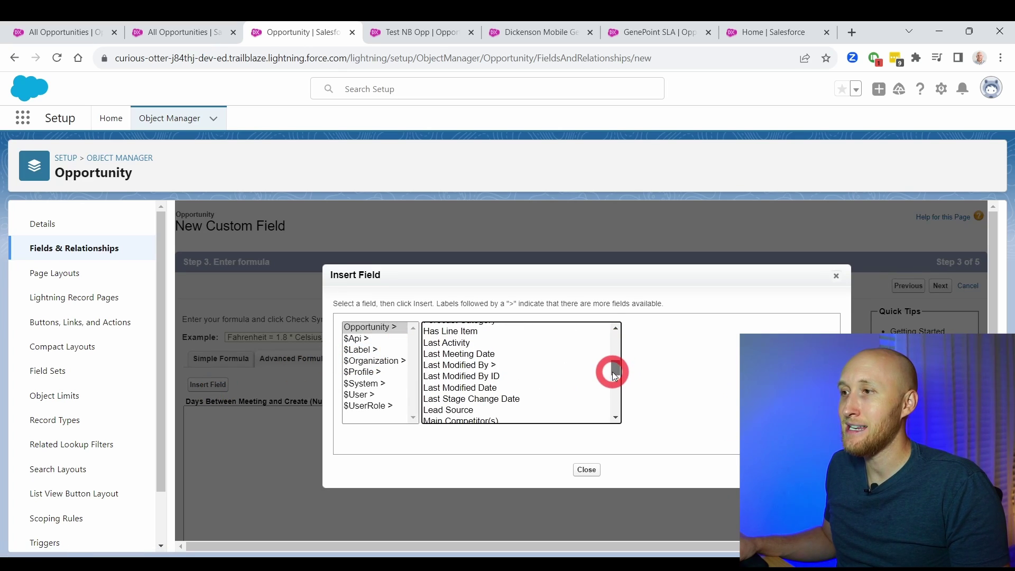
pyautogui.click(536, 355)
pyautogui.click(684, 399)
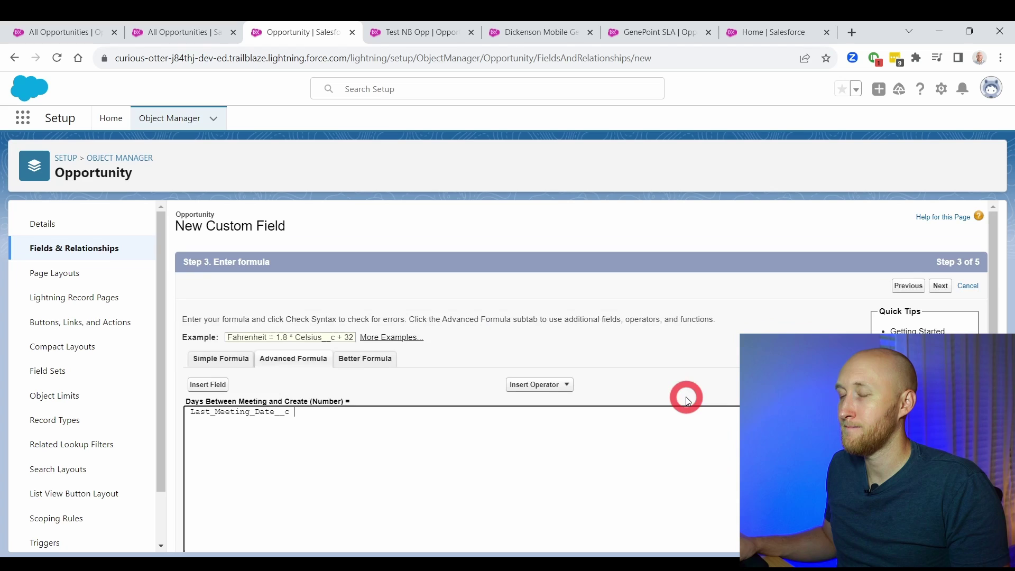
pyautogui.write('-')
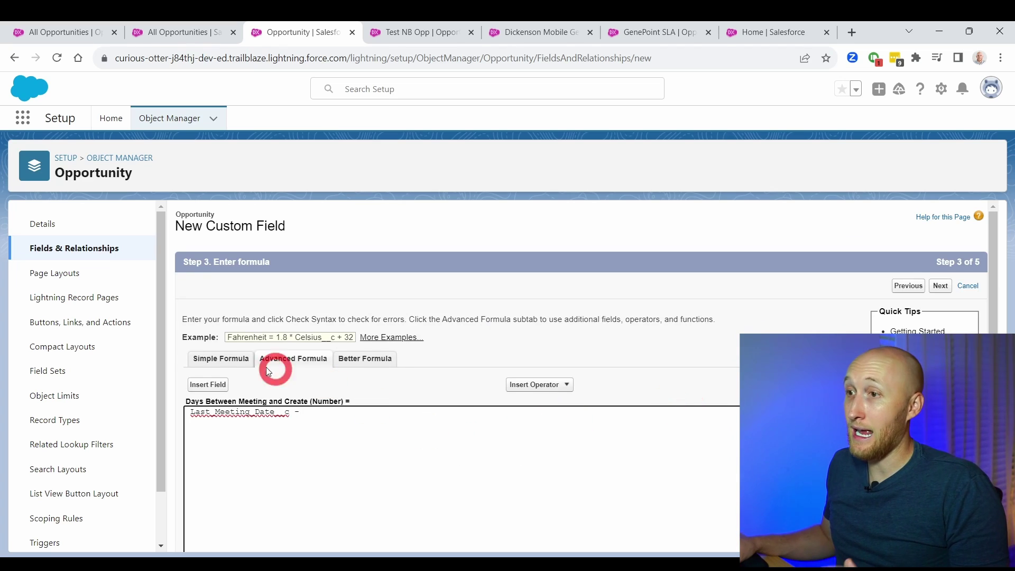
# Step: Insert the CreatedDate field after the minus sign
pyautogui.click(210, 385)
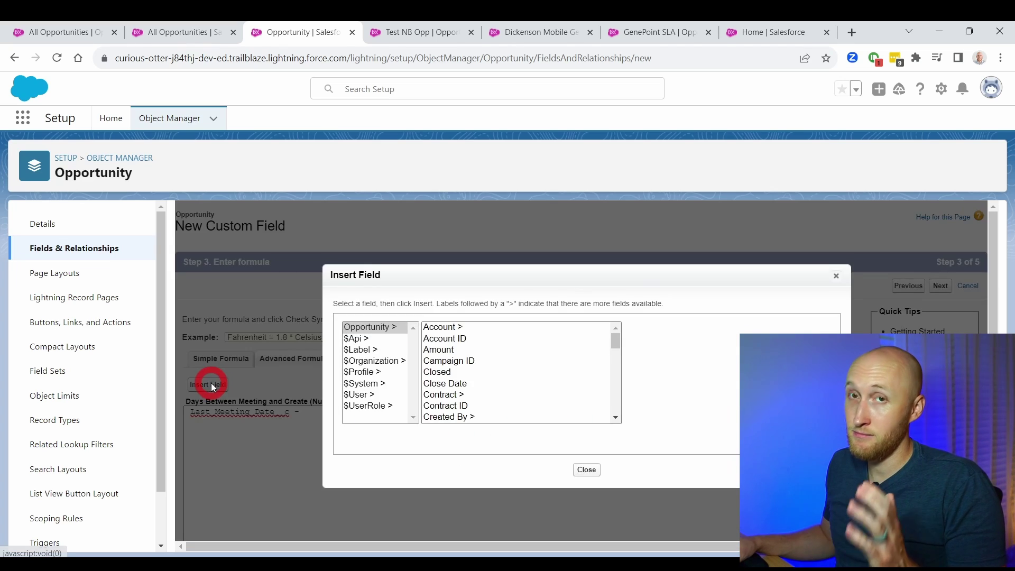
pyautogui.click(611, 350)
pyautogui.moveTo(616, 349); pyautogui.dragTo(616, 360)
pyautogui.click(583, 384)
pyautogui.click(659, 397)
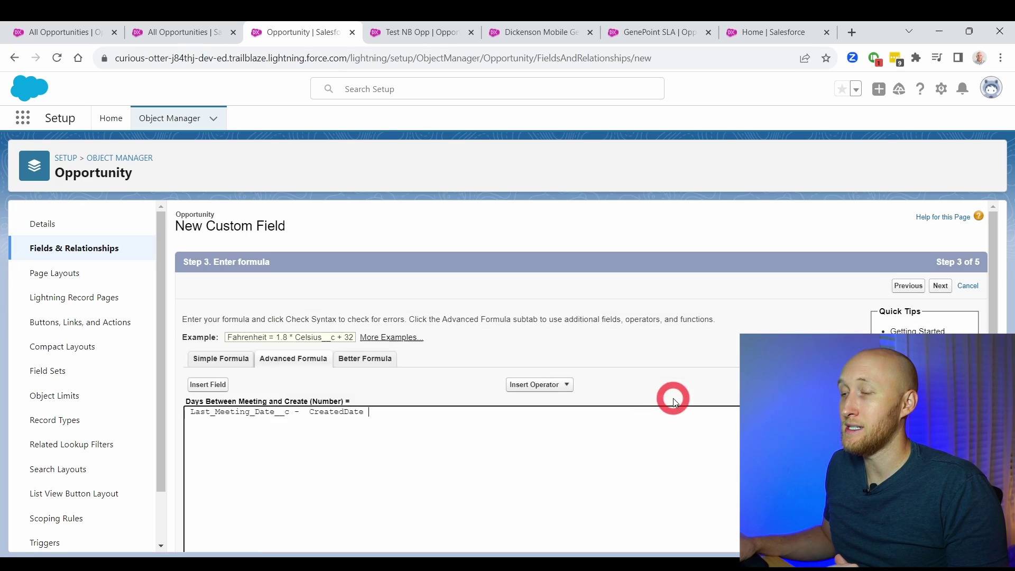
pyautogui.scroll(-5, 537, 405)
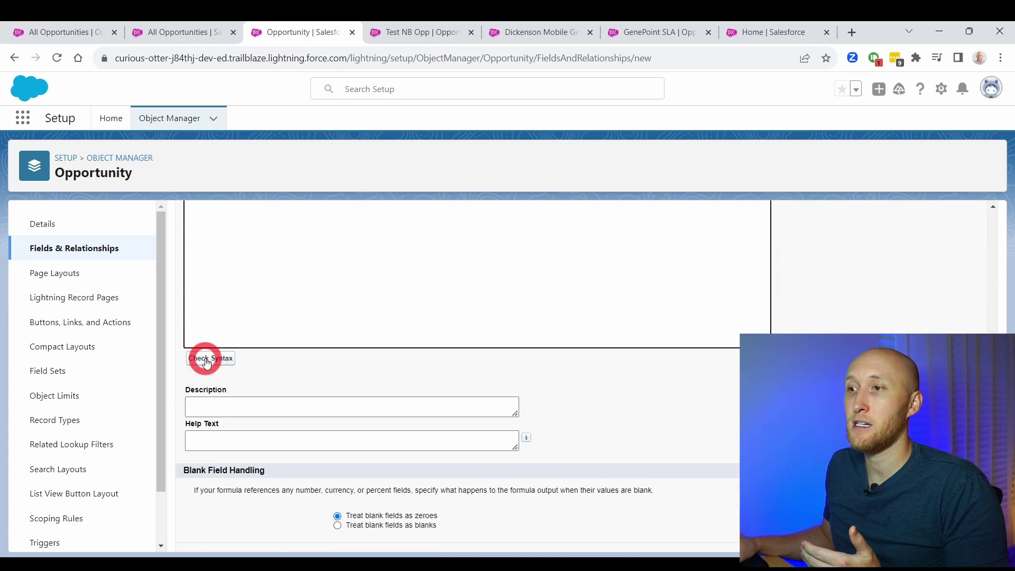
pyautogui.scroll(6, 206, 364)
pyautogui.scroll(-3, 277, 418)
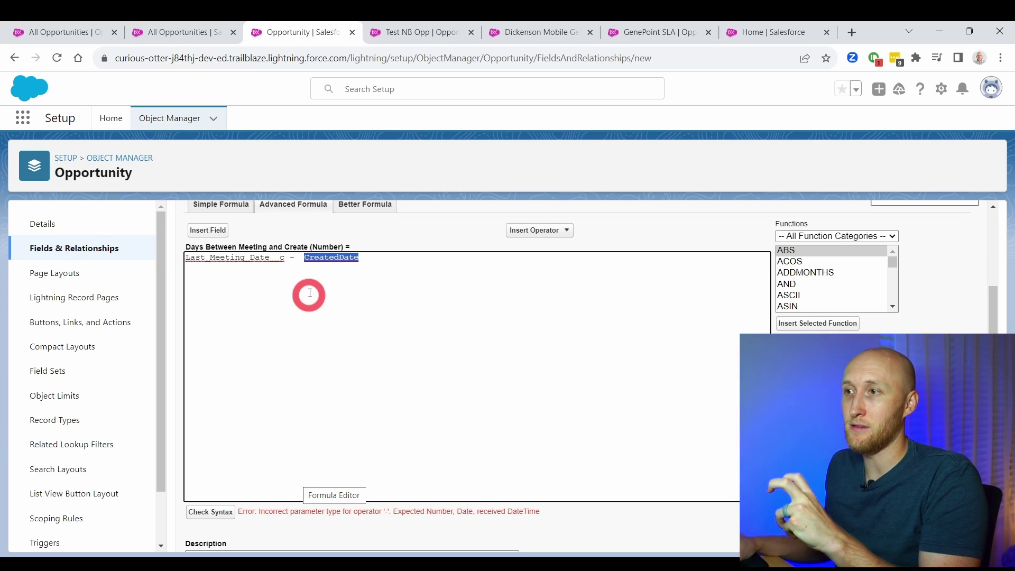
# Step: Wrap CreatedDate in DATEVALUE() and check the formula syntax
pyautogui.click(316, 264)
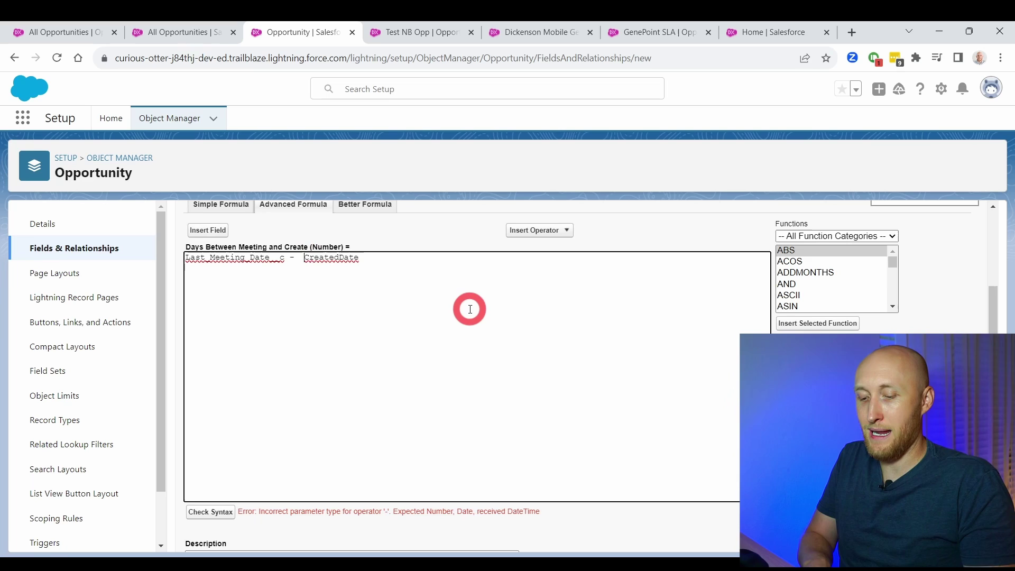
pyautogui.write('DATEVALUE')
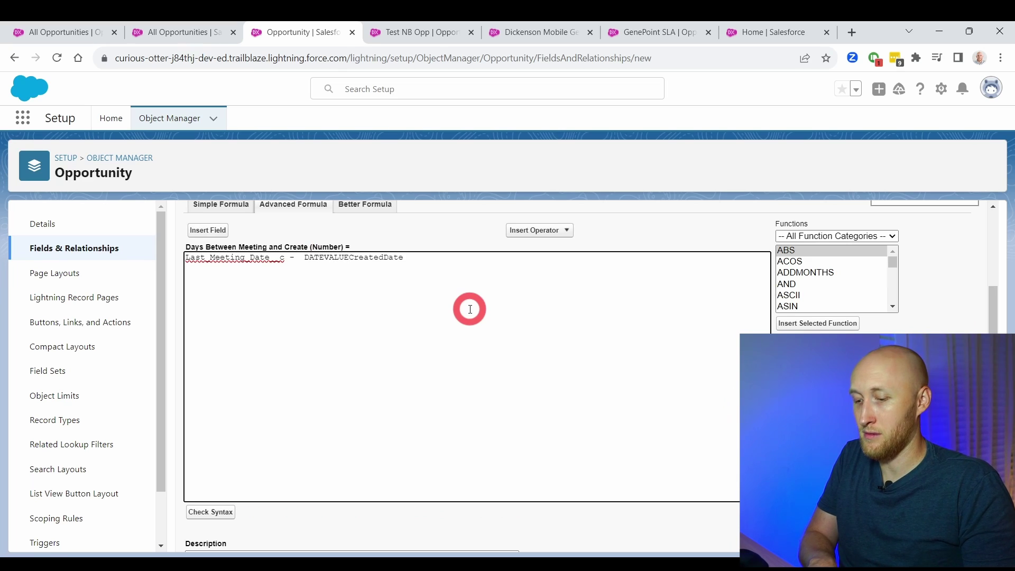
pyautogui.write('(')
pyautogui.click(469, 263)
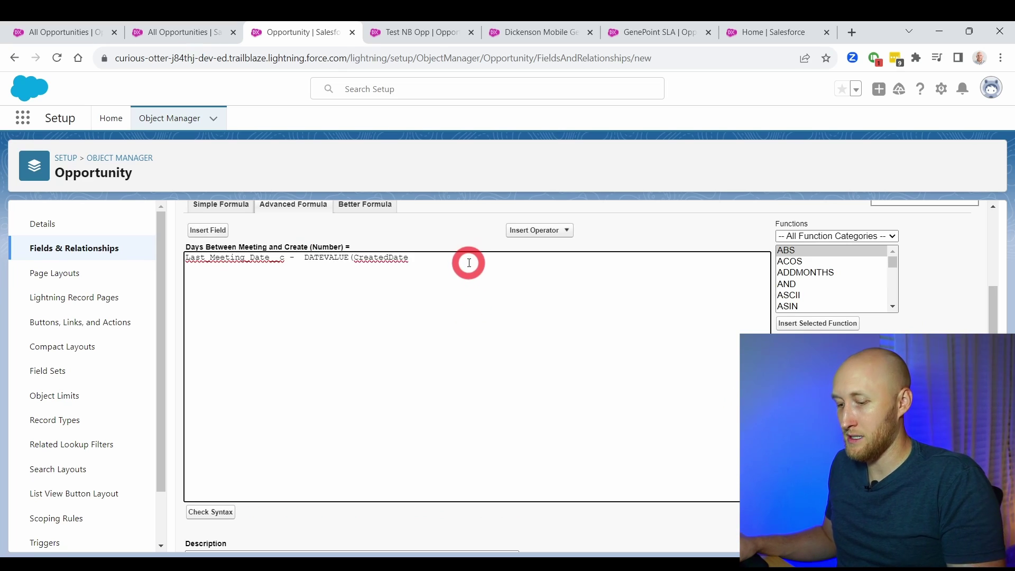
pyautogui.write(')')
pyautogui.click(195, 512)
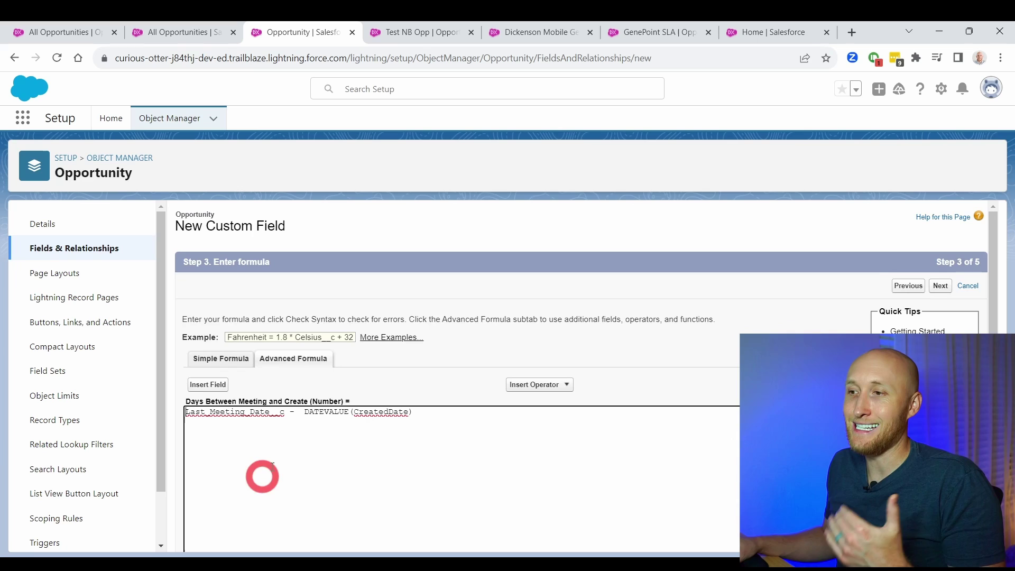
pyautogui.scroll(-6, 291, 449)
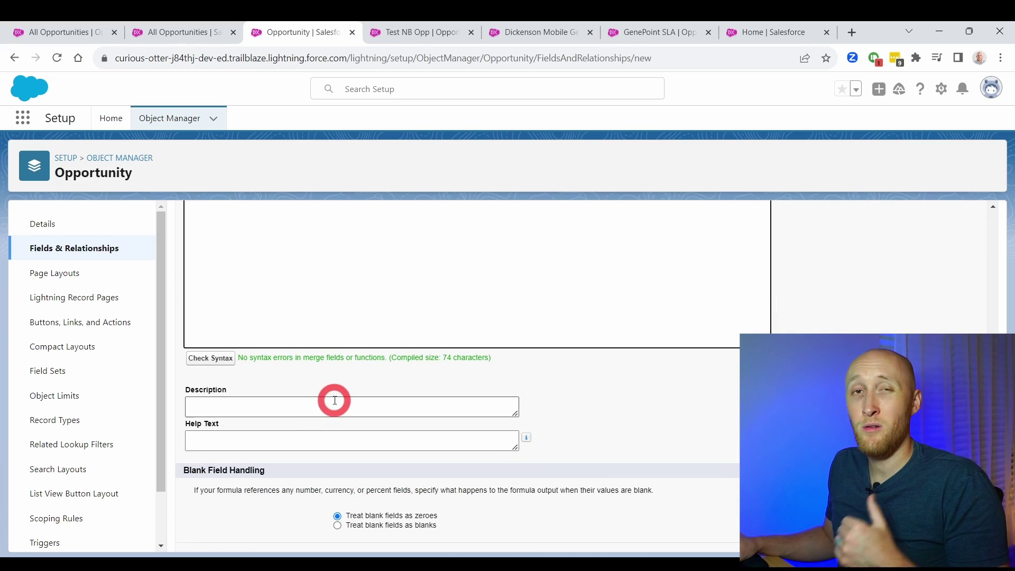
# Step: Enter a description saying the formula calculates whole days between Last Meeting and record Create date
pyautogui.click(335, 400)
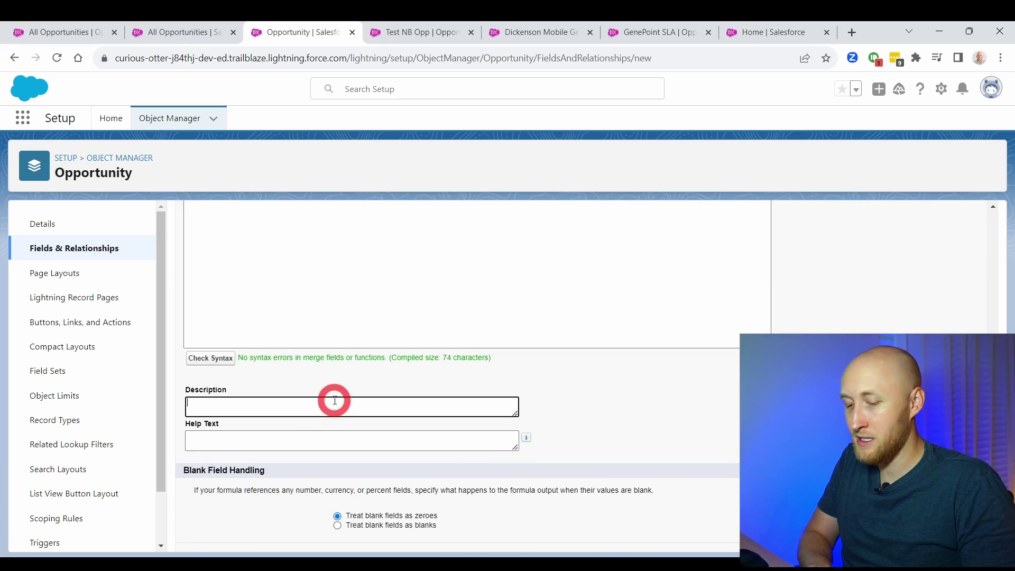
pyautogui.write('Formula to calculate whole days between the Last Meeting and the Create date')
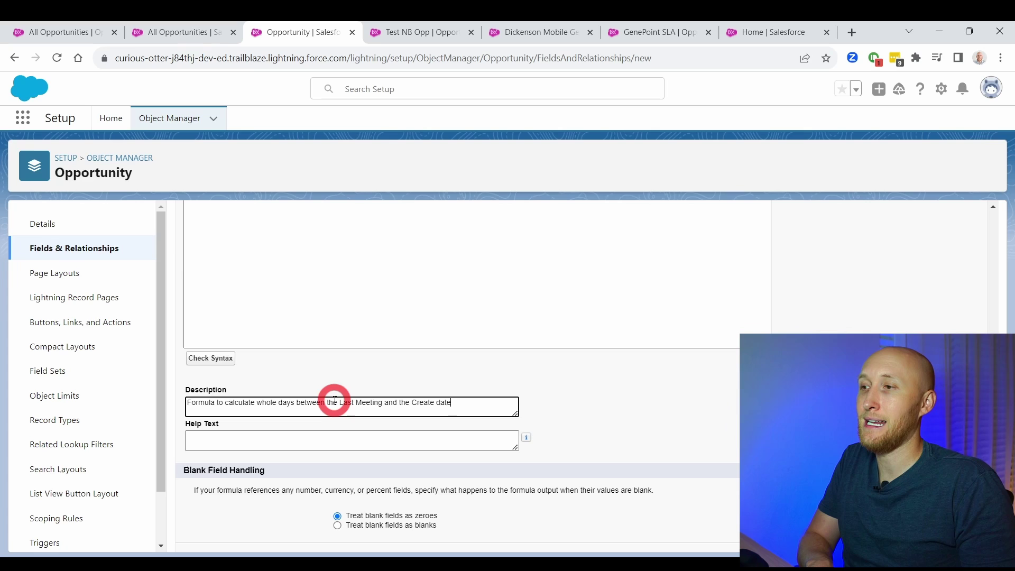
pyautogui.write('ord.')
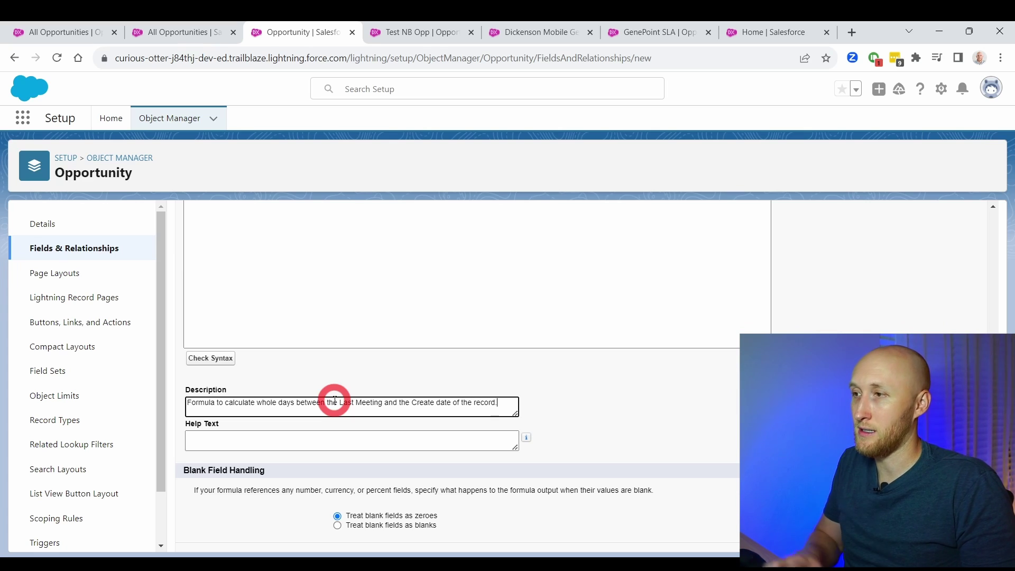
pyautogui.scroll(-1, 329, 403)
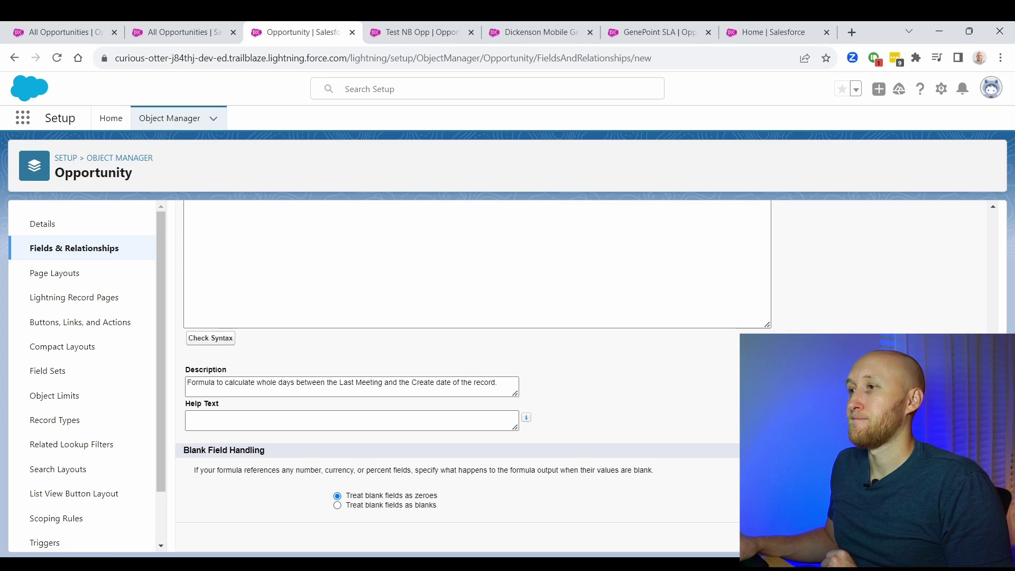
# Step: Scroll the field-level security profile list from Contract Manager to System Administrator
pyautogui.scroll(-5, 581, 370)
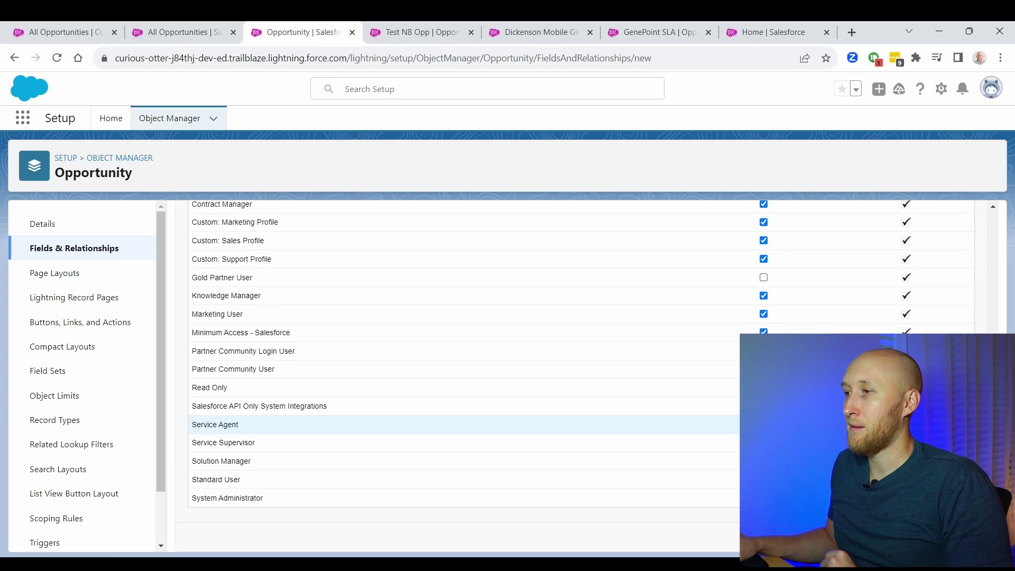